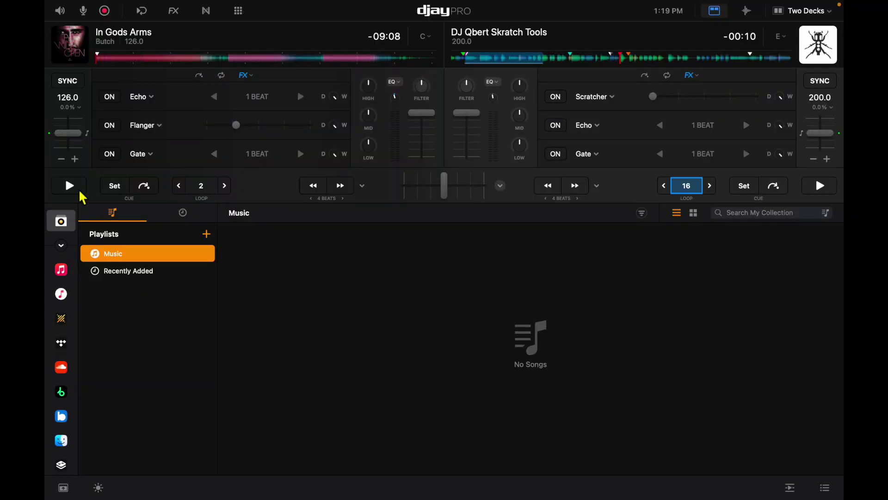
# Add a regular playlist to My Collection, named Playlist 1.
pyautogui.click(61, 246)
pyautogui.click(62, 246)
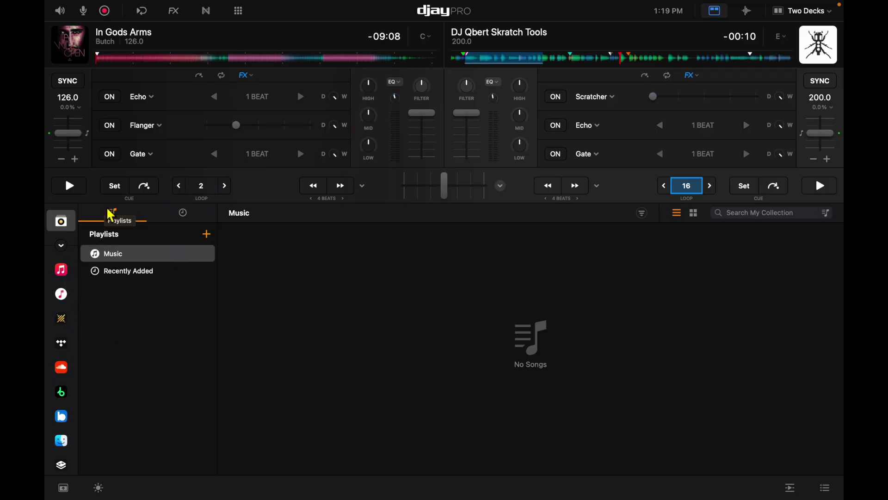
pyautogui.click(205, 235)
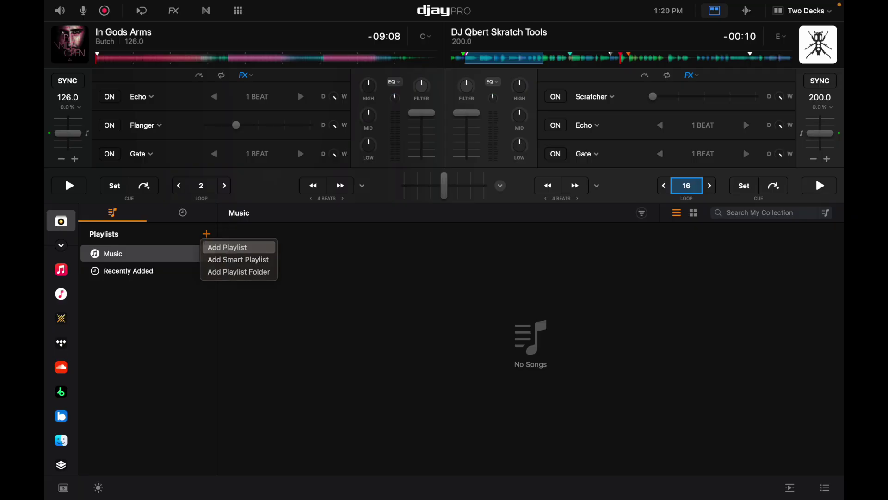
pyautogui.click(236, 246)
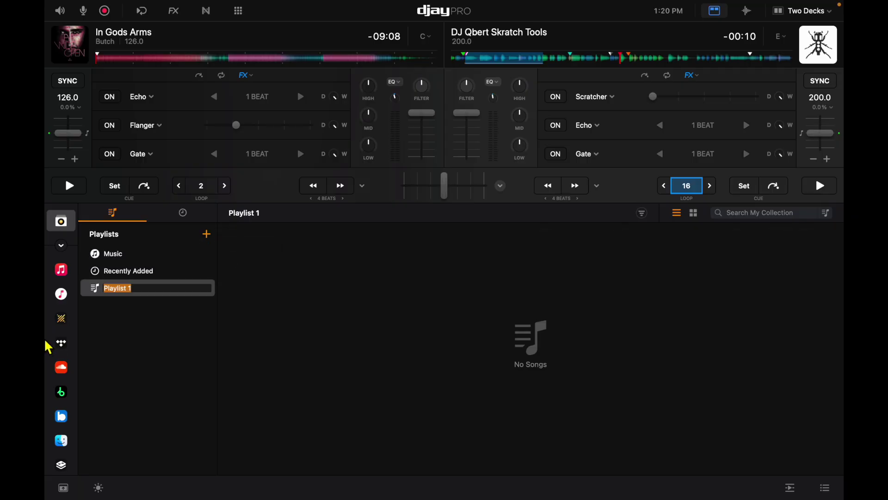
pyautogui.click(130, 323)
# Add a smart playlist with filter rules, Playlist 2, and dismiss the Add Filter popup.
pyautogui.click(206, 234)
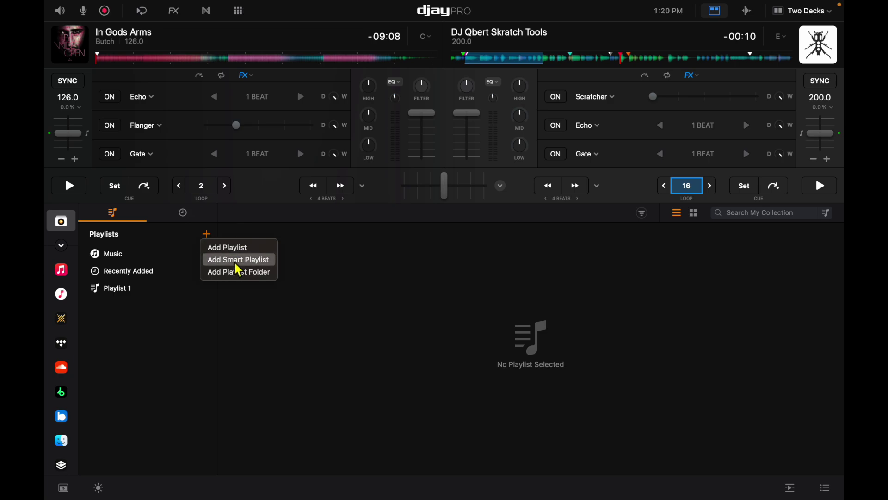
pyautogui.click(235, 261)
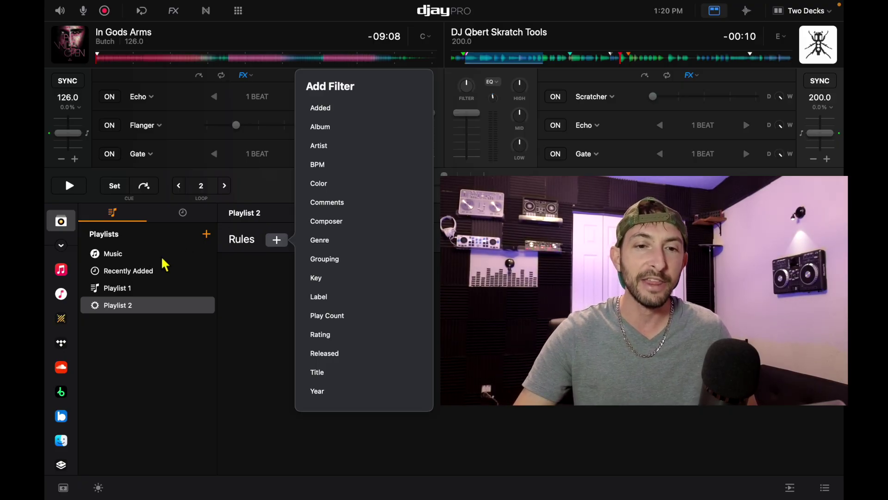
pyautogui.click(144, 290)
pyautogui.click(206, 234)
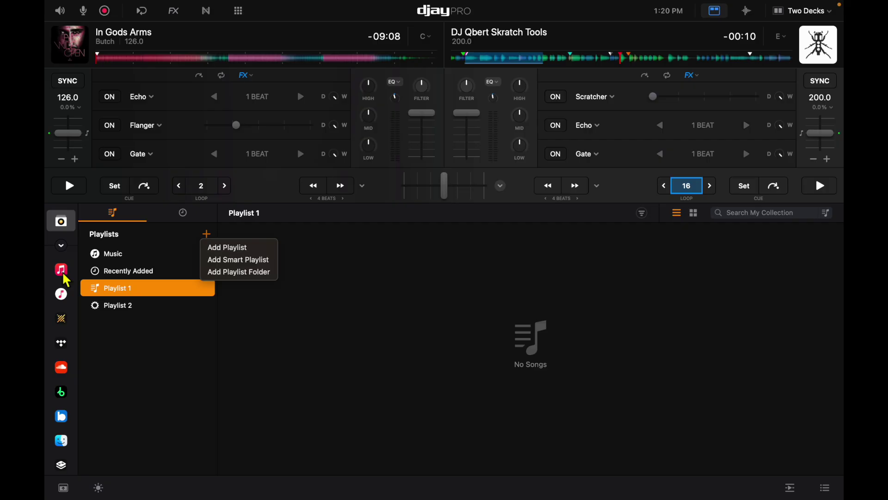
# Show Apple Music's sign-in page, then the local Music library of 54 songs.
pyautogui.click(63, 274)
pyautogui.click(62, 274)
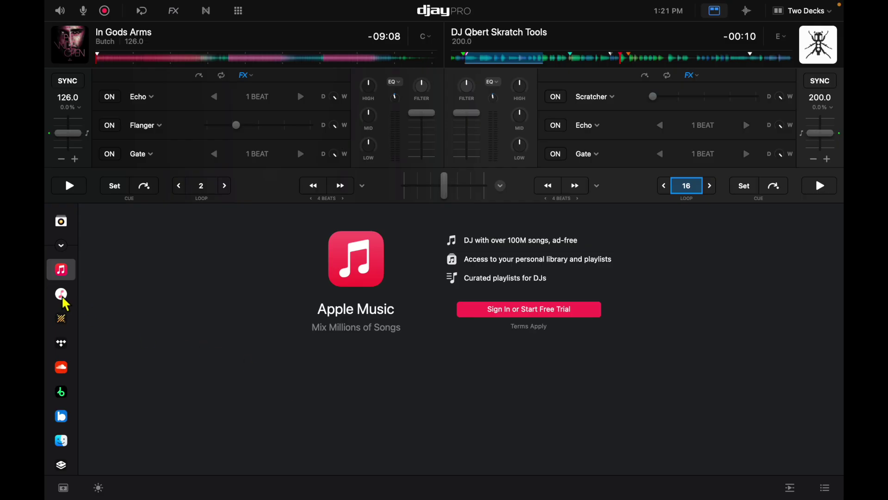
pyautogui.click(61, 297)
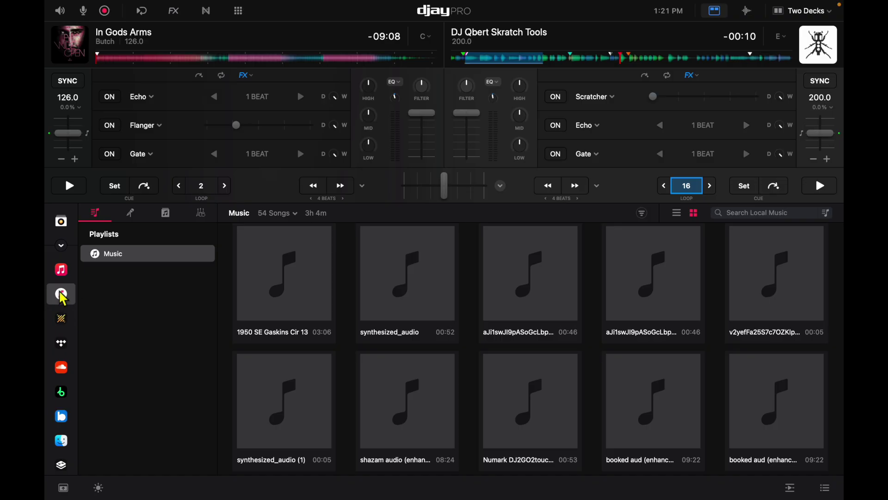
pyautogui.click(61, 270)
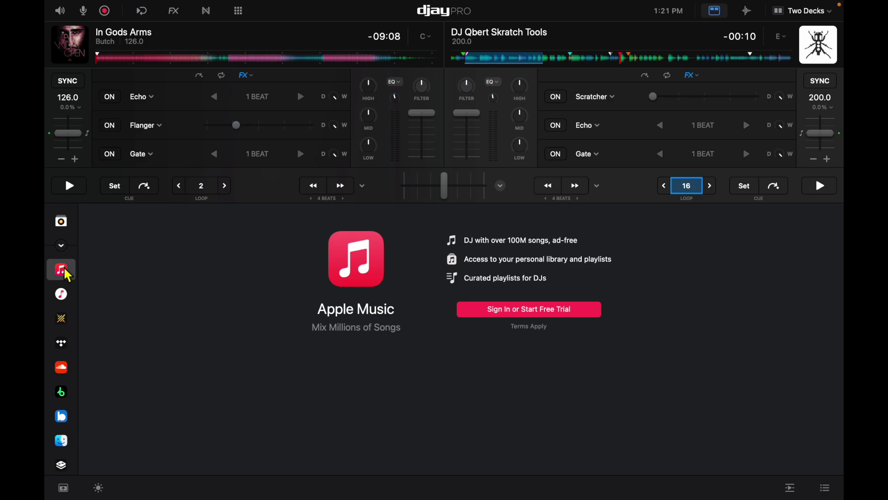
pyautogui.click(63, 295)
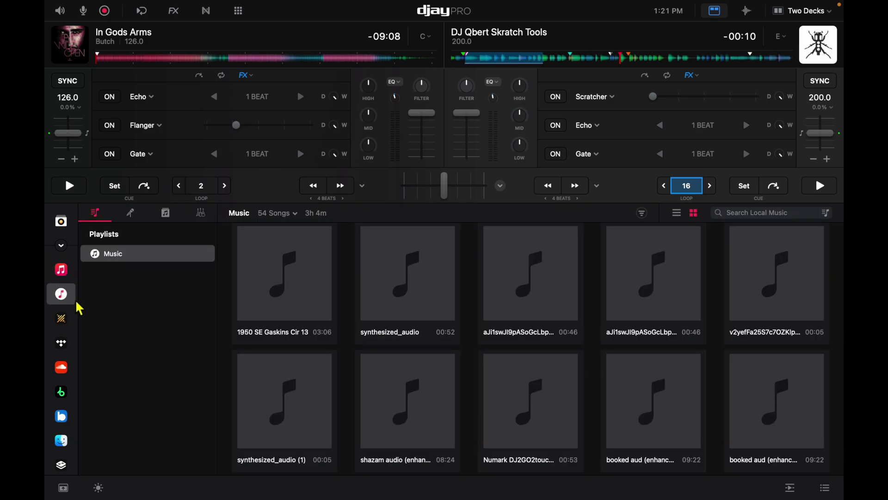
# Show djay Music's Spotlight playlists with Electronic Essentials' 53 songs.
pyautogui.click(61, 319)
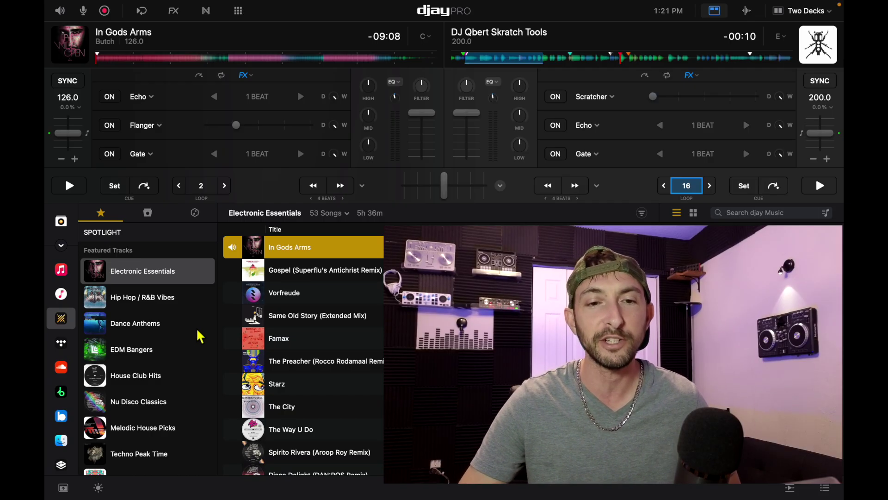
pyautogui.scroll(-3, 194, 338)
pyautogui.scroll(-1, 194, 339)
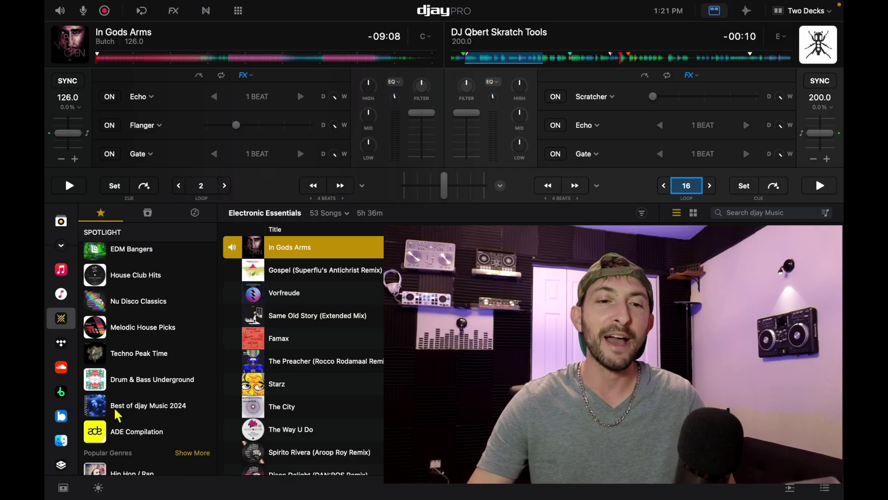
# Show the TIDAL login page and toggle the drums, bass, harmonic and vocals stems.
pyautogui.click(61, 342)
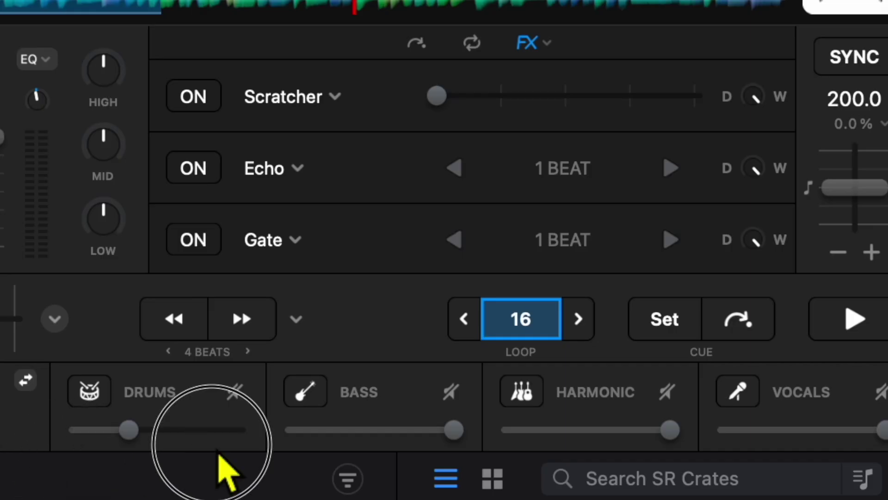
pyautogui.moveTo(529, 228); pyautogui.dragTo(573, 228)
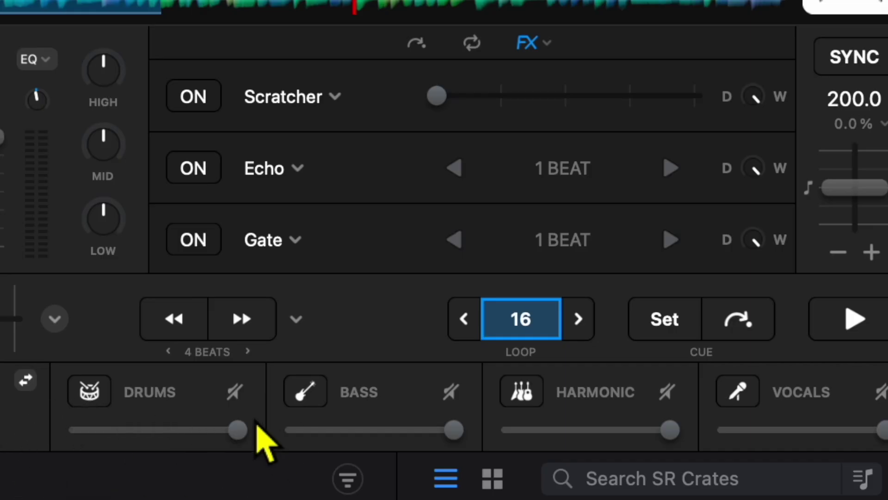
pyautogui.click(88, 391)
pyautogui.click(306, 392)
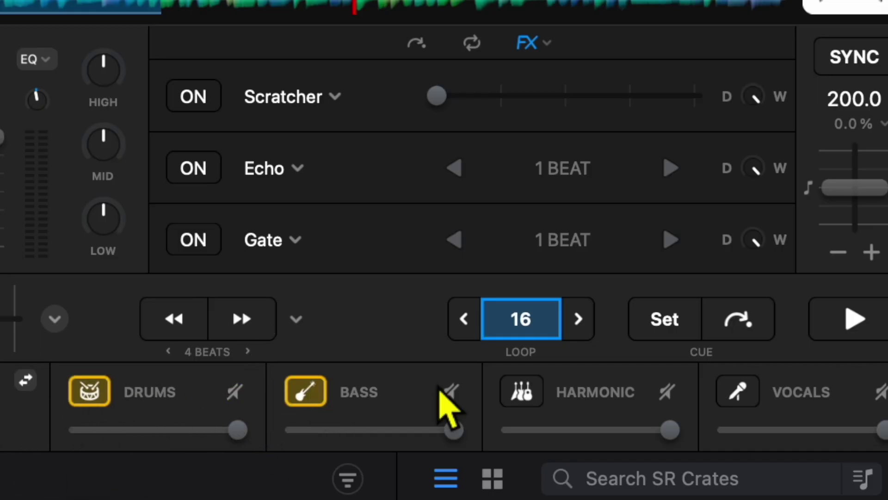
pyautogui.click(522, 392)
pyautogui.click(738, 394)
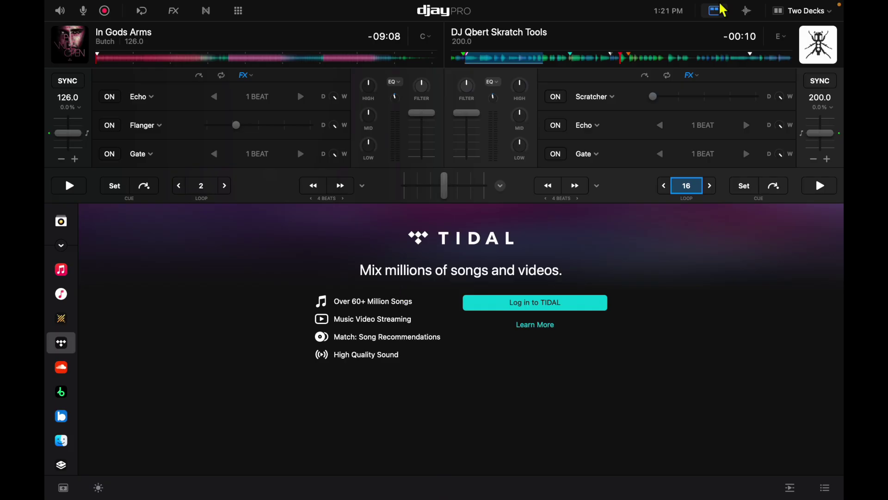
# Switch the deck layout to Two Decks with a different visualizer pack.
pyautogui.click(805, 24)
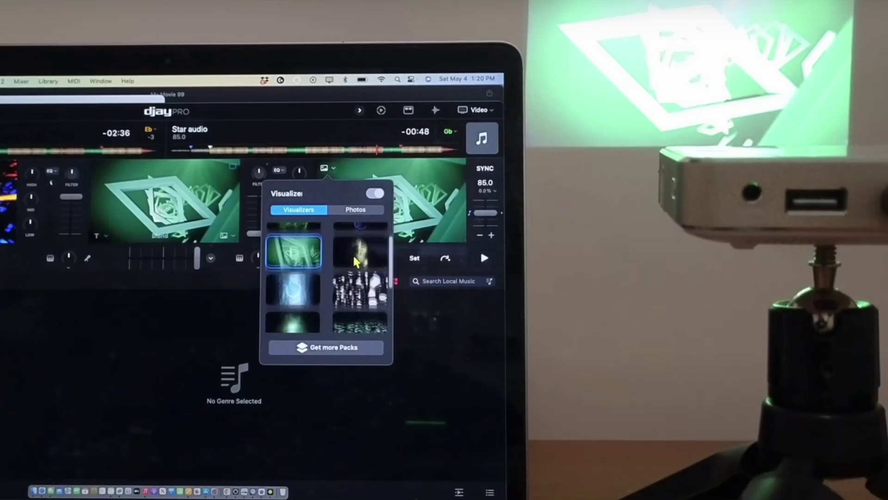
pyautogui.click(350, 276)
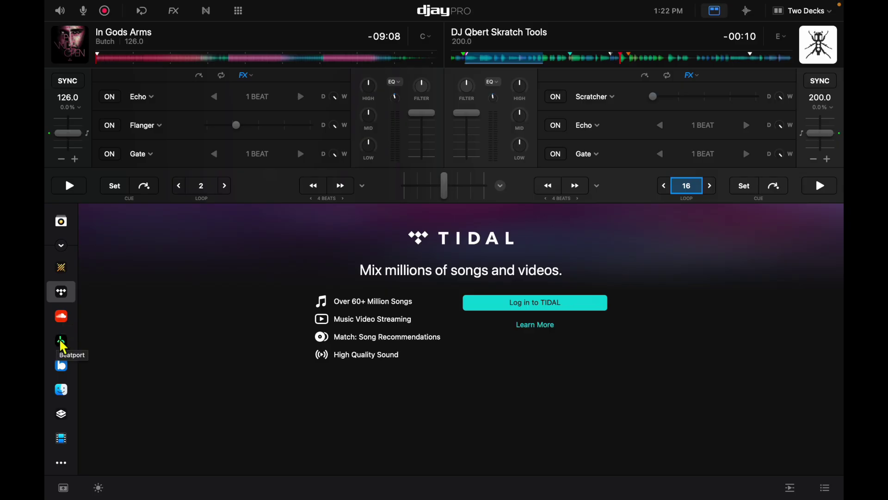
# Browse SoundCloud and Beatsource Top 100, then the Downloads folder's 4033 files under My Files.
pyautogui.click(61, 325)
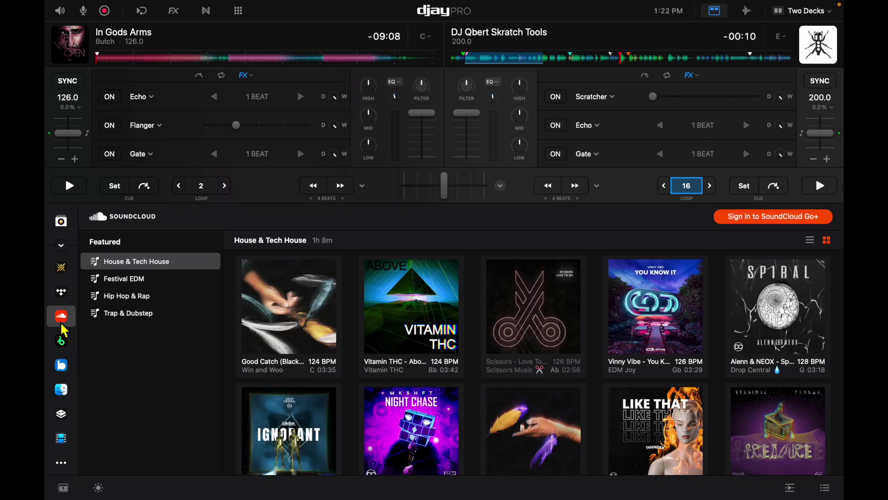
pyautogui.click(62, 365)
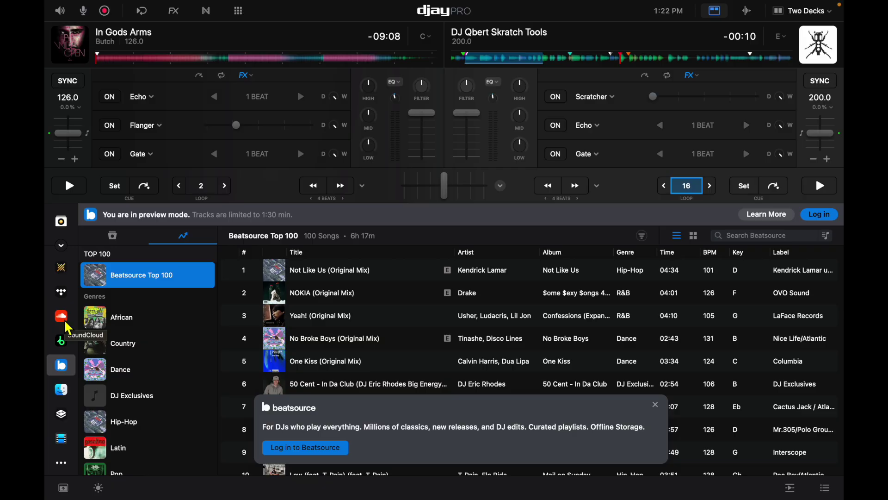
pyautogui.click(61, 389)
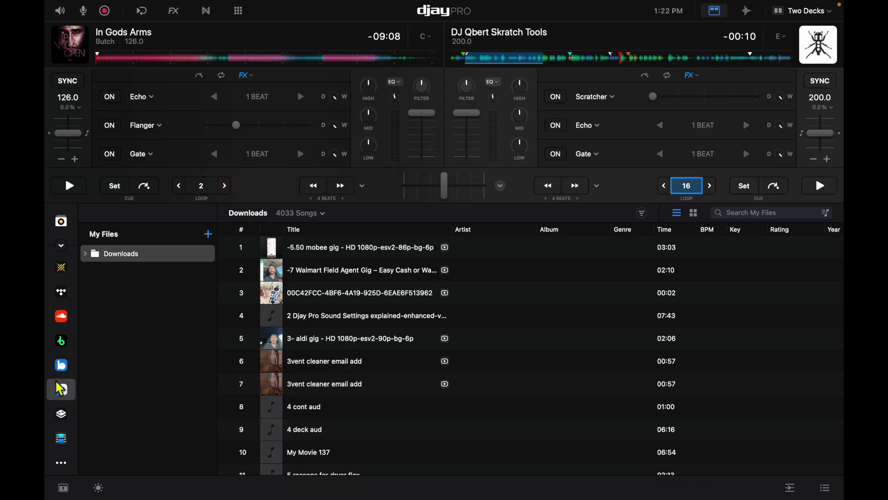
# Show the SR Crates external app source with its Configure prompt.
pyautogui.click(61, 414)
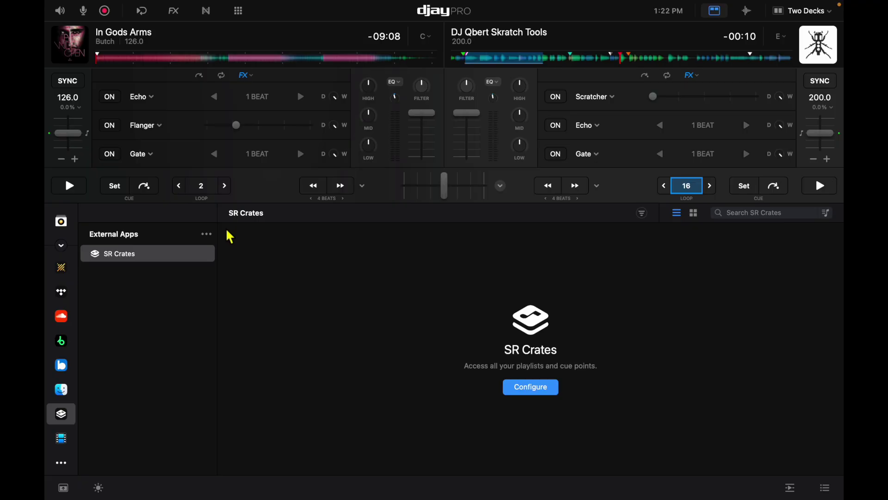
# List the external app collections SR Crates, RB Collection and TR Collection, then return to SR Crates.
pyautogui.click(632, 122)
pyautogui.click(521, 183)
pyautogui.click(633, 122)
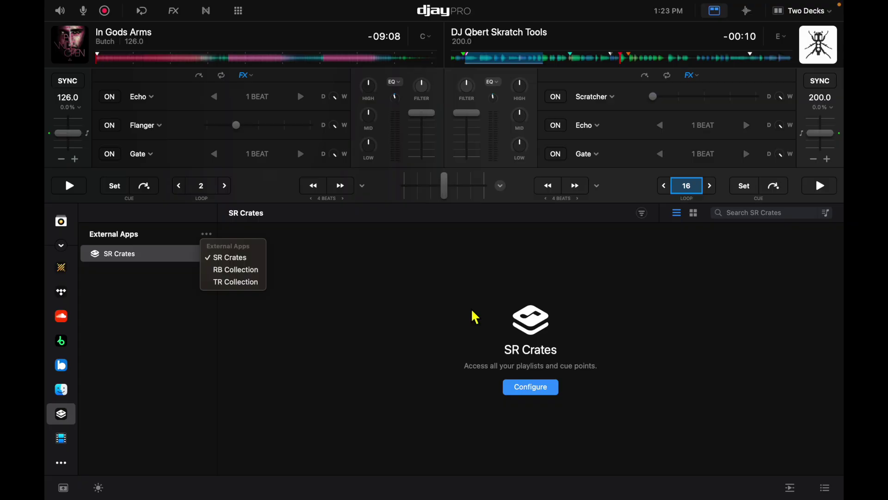
pyautogui.click(473, 316)
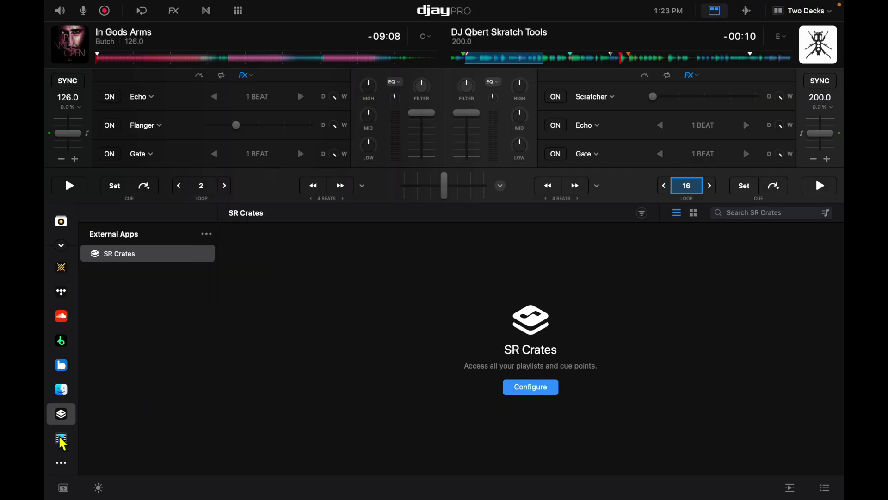